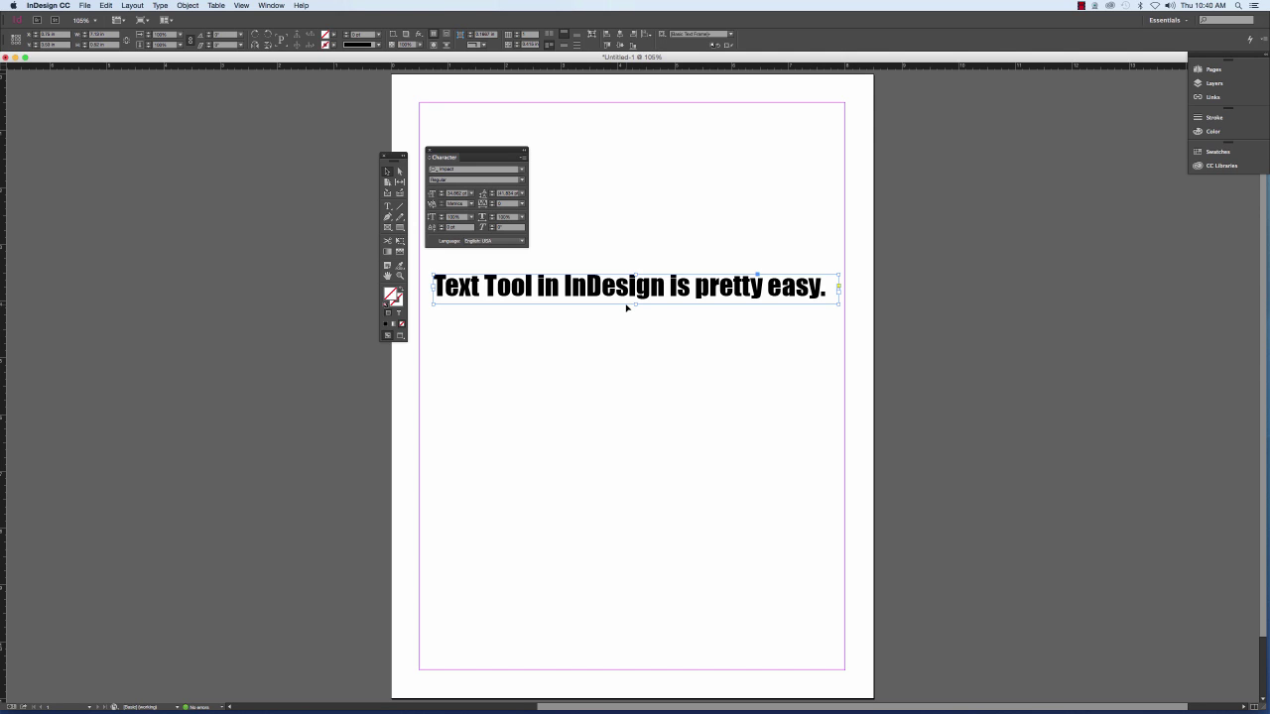
- Reapply the Regular font style to the whole headline, enlarging its text frame downward and shrinking it back to one line
left_click_drag(635, 305, 634, 382)
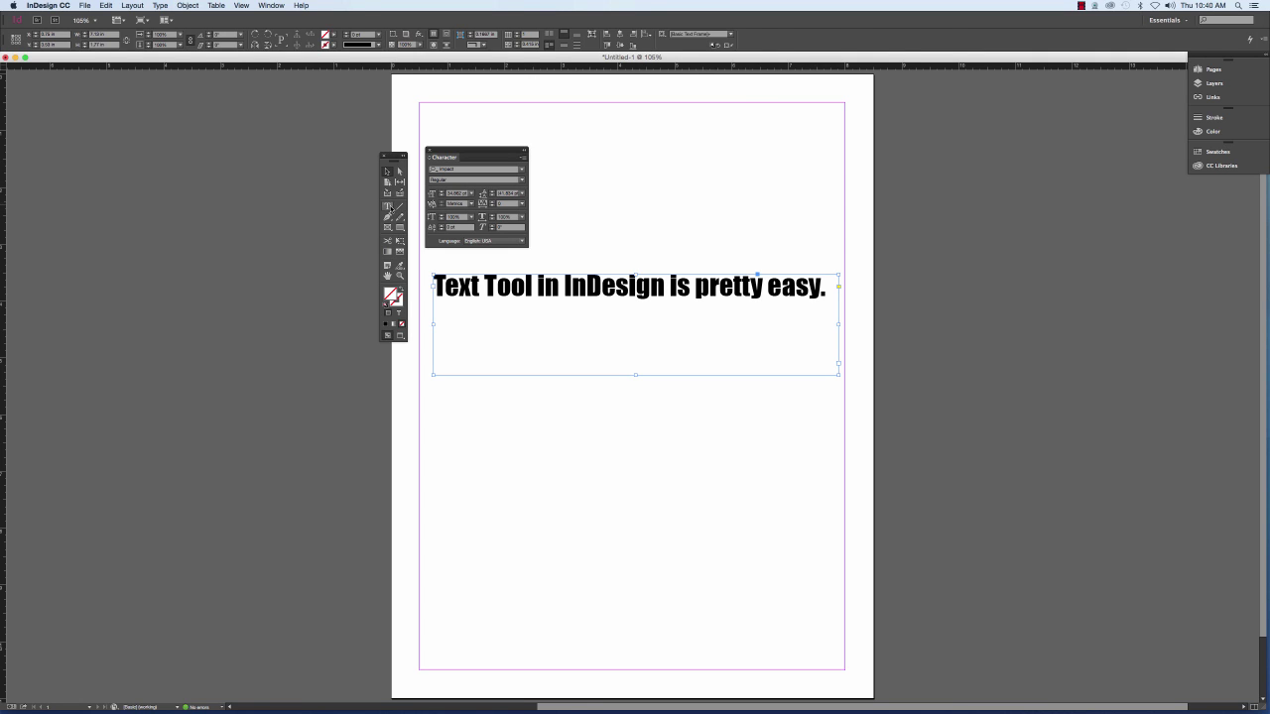
left_click(388, 206)
left_click(616, 286)
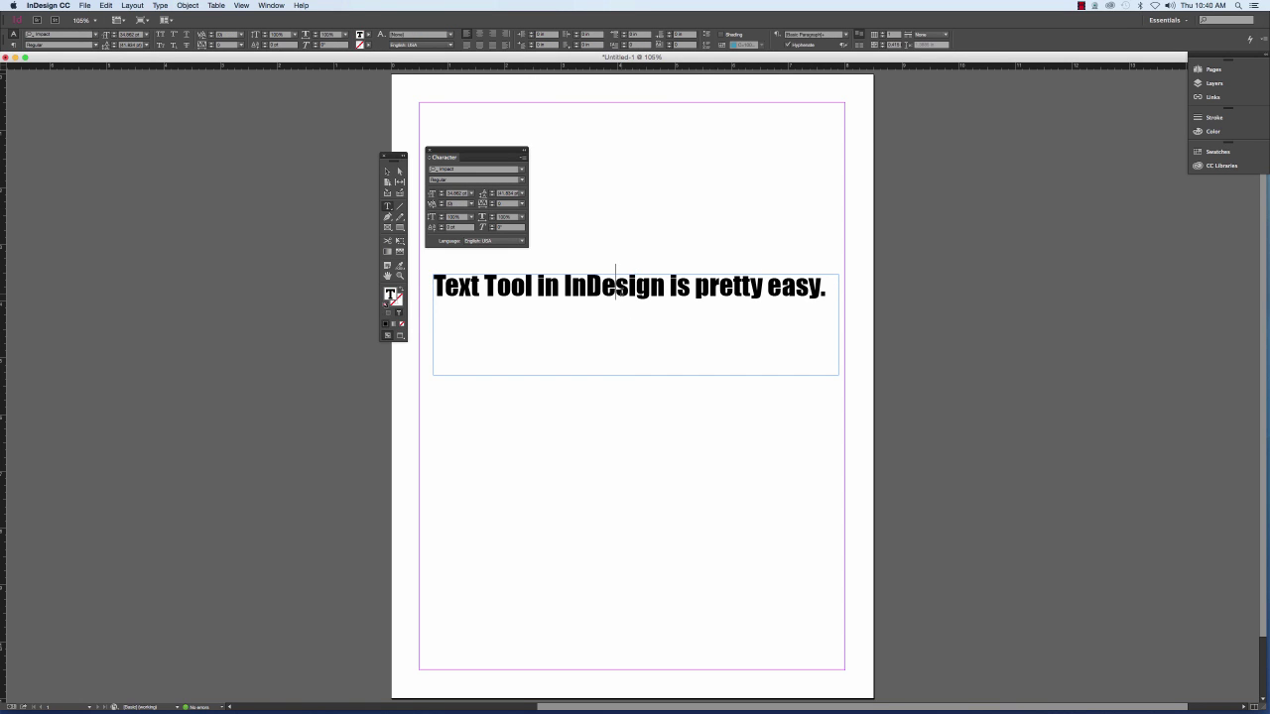
triple_click(616, 286)
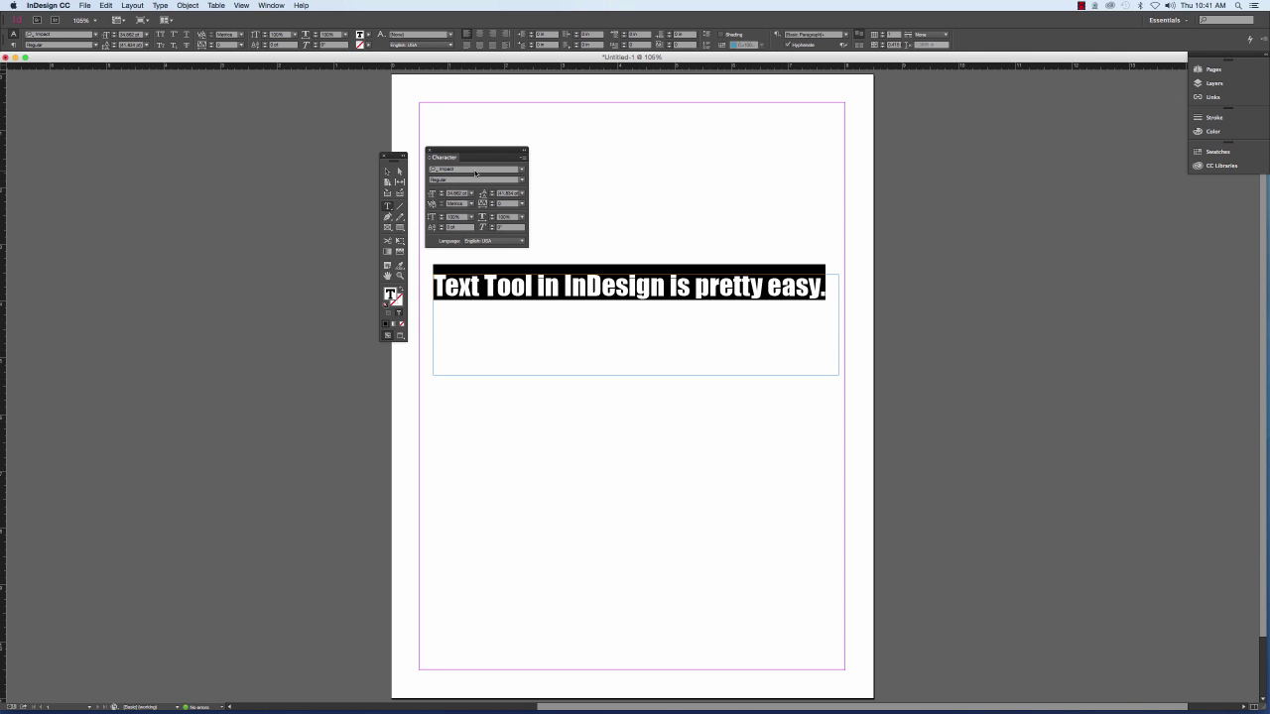
left_click(520, 179)
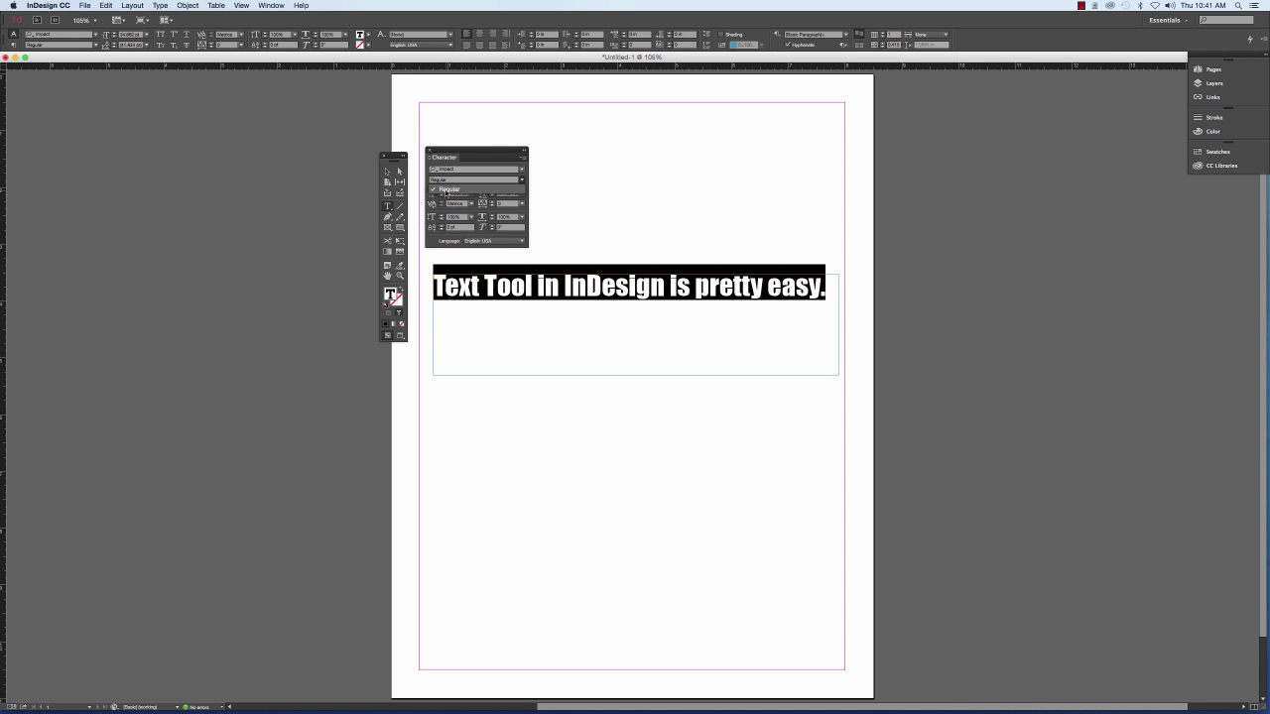
left_click(450, 191)
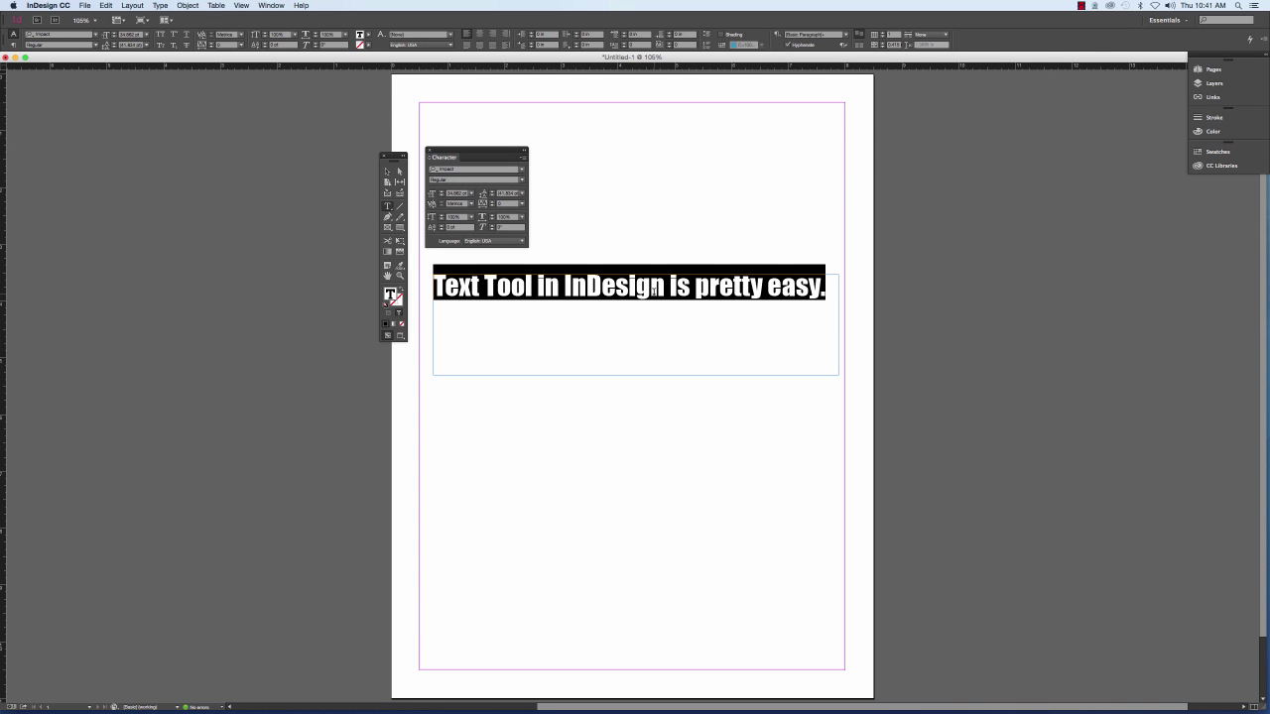
left_click(387, 171)
left_click_drag(638, 373, 649, 301)
- Collapse and re-expand the extra Character options, and move the floating Character controls above the headline toward the page's top margin
left_click(523, 164)
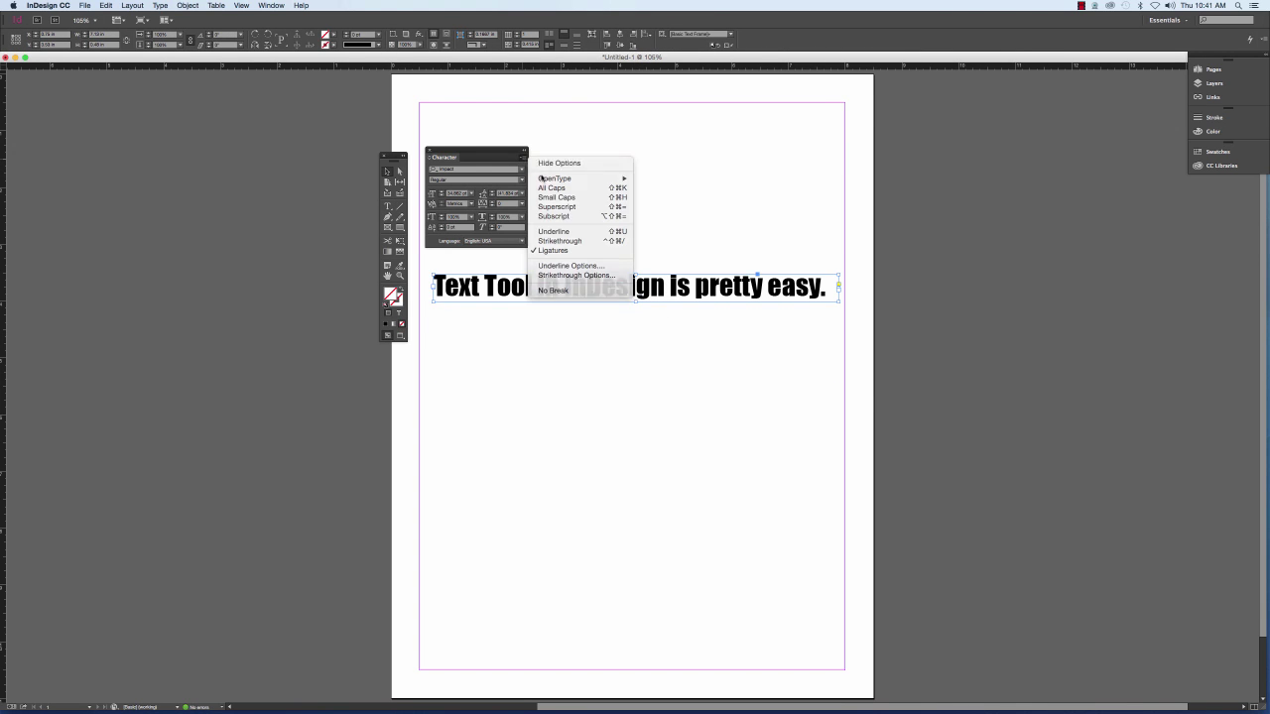
left_click(555, 161)
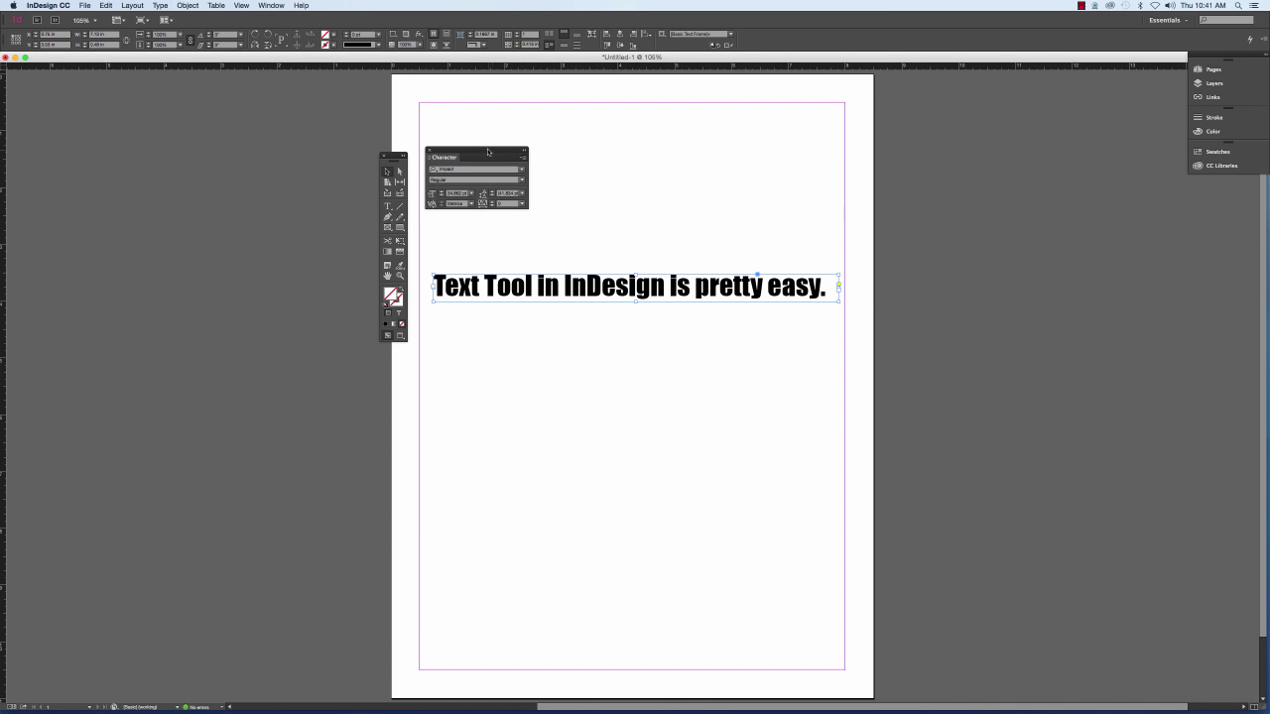
left_click_drag(492, 151, 604, 145)
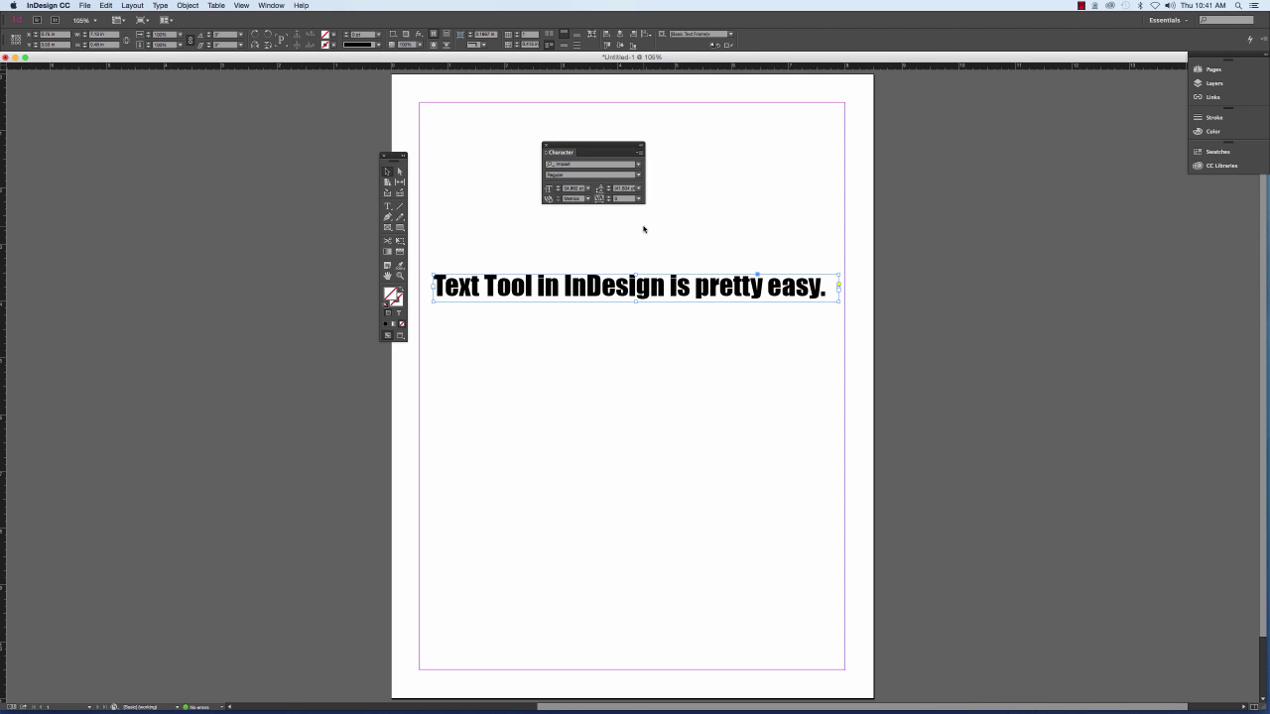
left_click(640, 154)
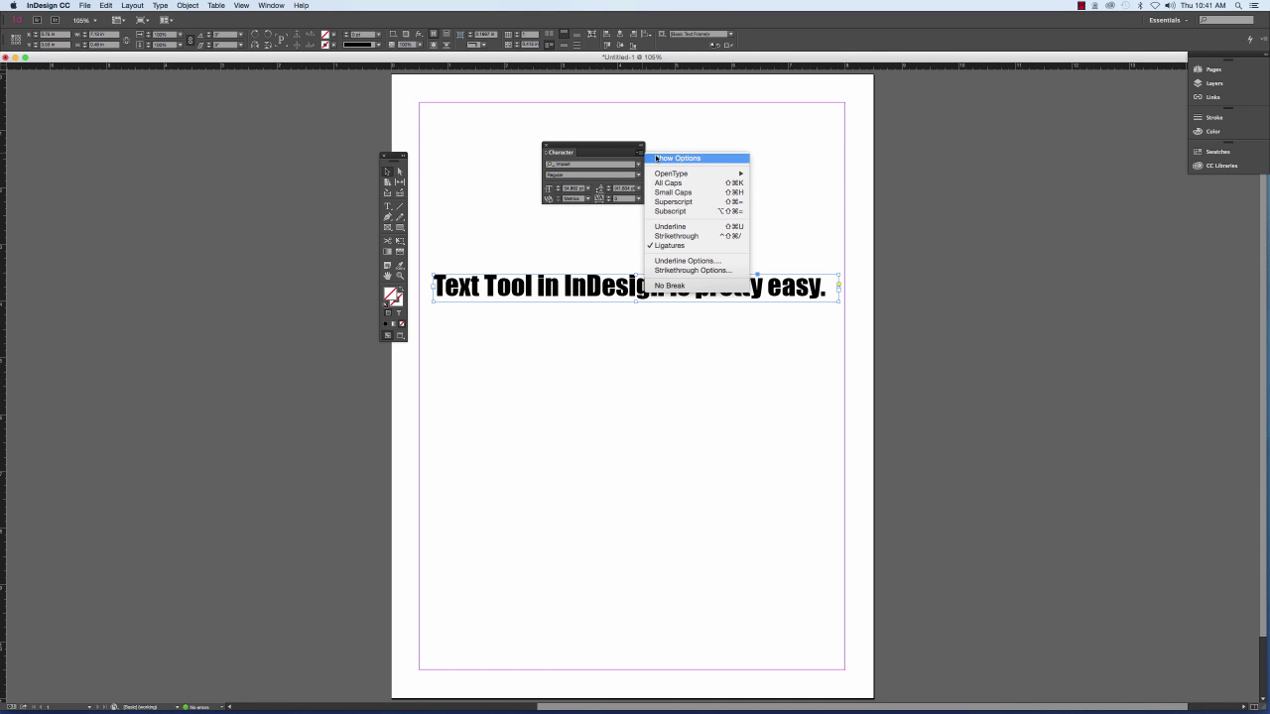
left_click(656, 158)
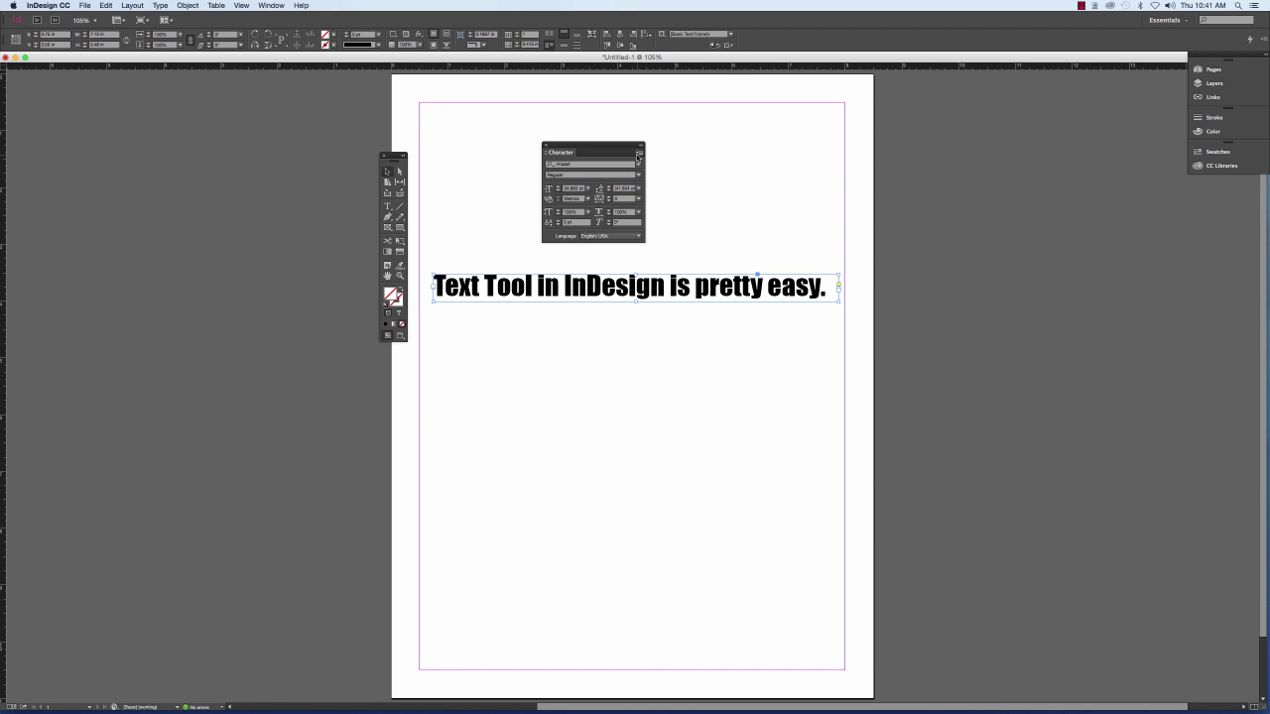
left_click_drag(612, 147, 633, 117)
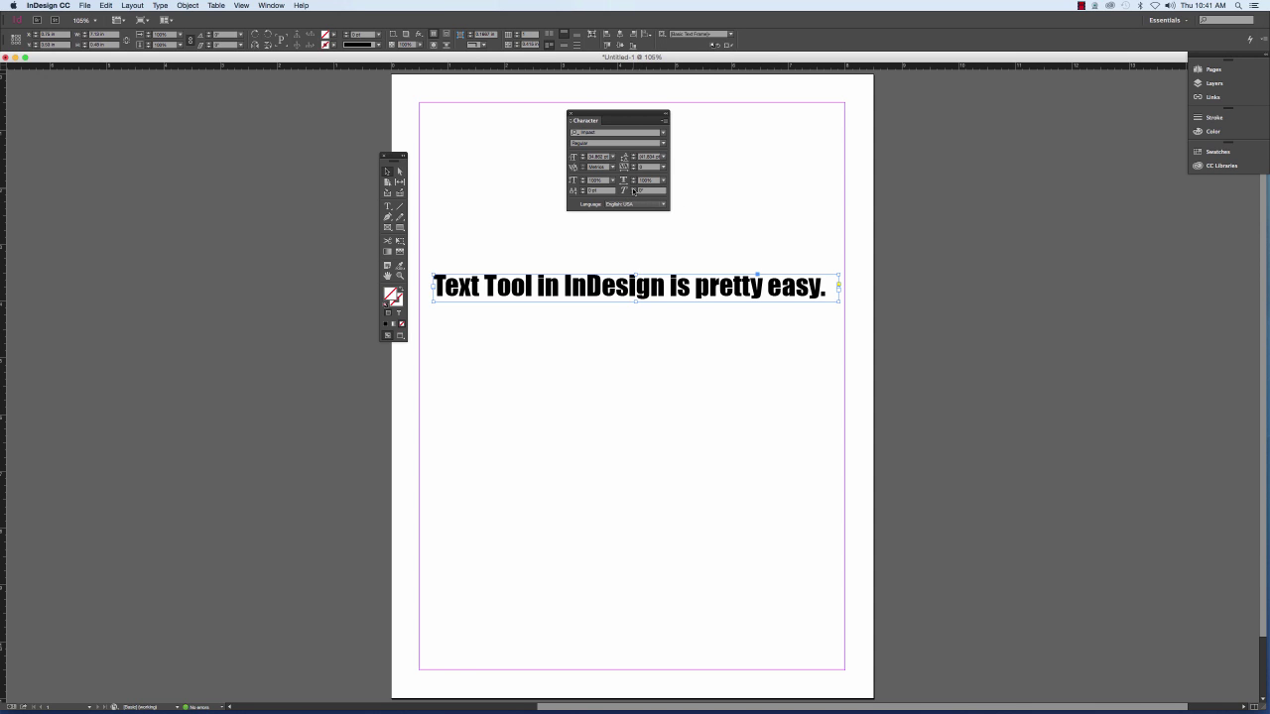
- Slant the headline text by raising its skew angle in small increments
left_click(634, 190)
left_click(634, 189)
left_click(634, 190)
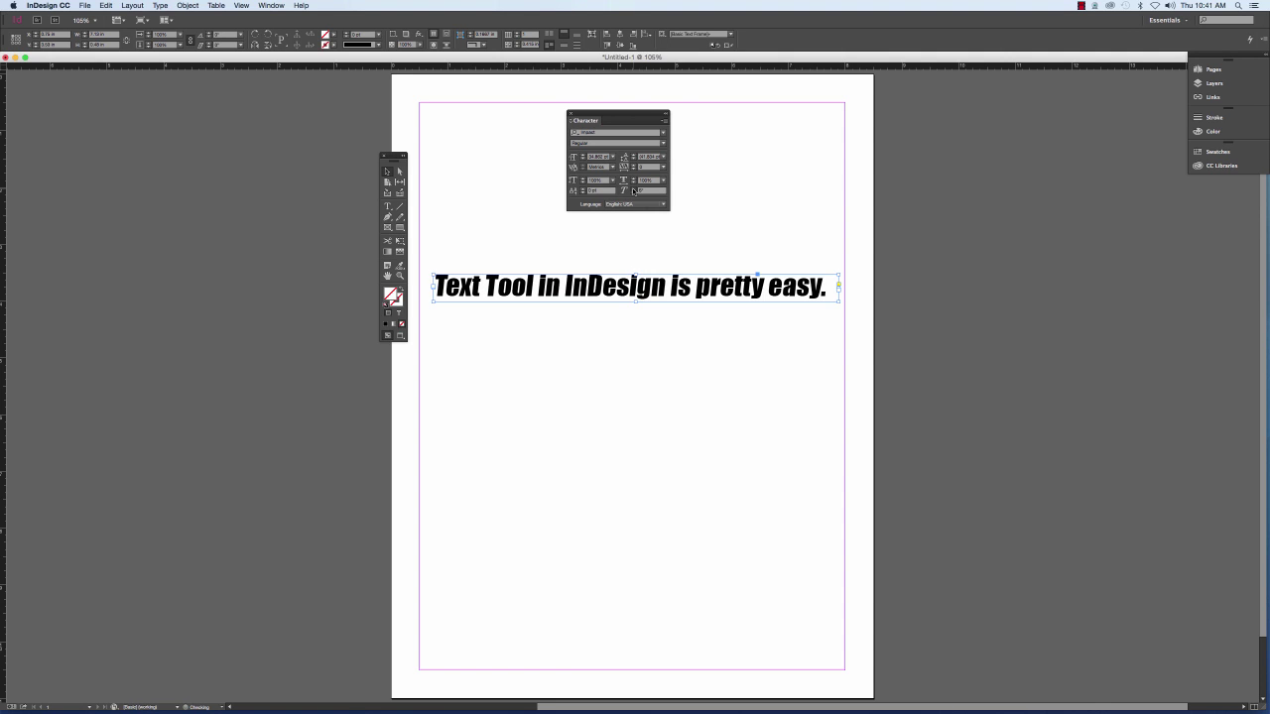
left_click(634, 190)
left_click(634, 190)
left_click(634, 190)
left_click(634, 189)
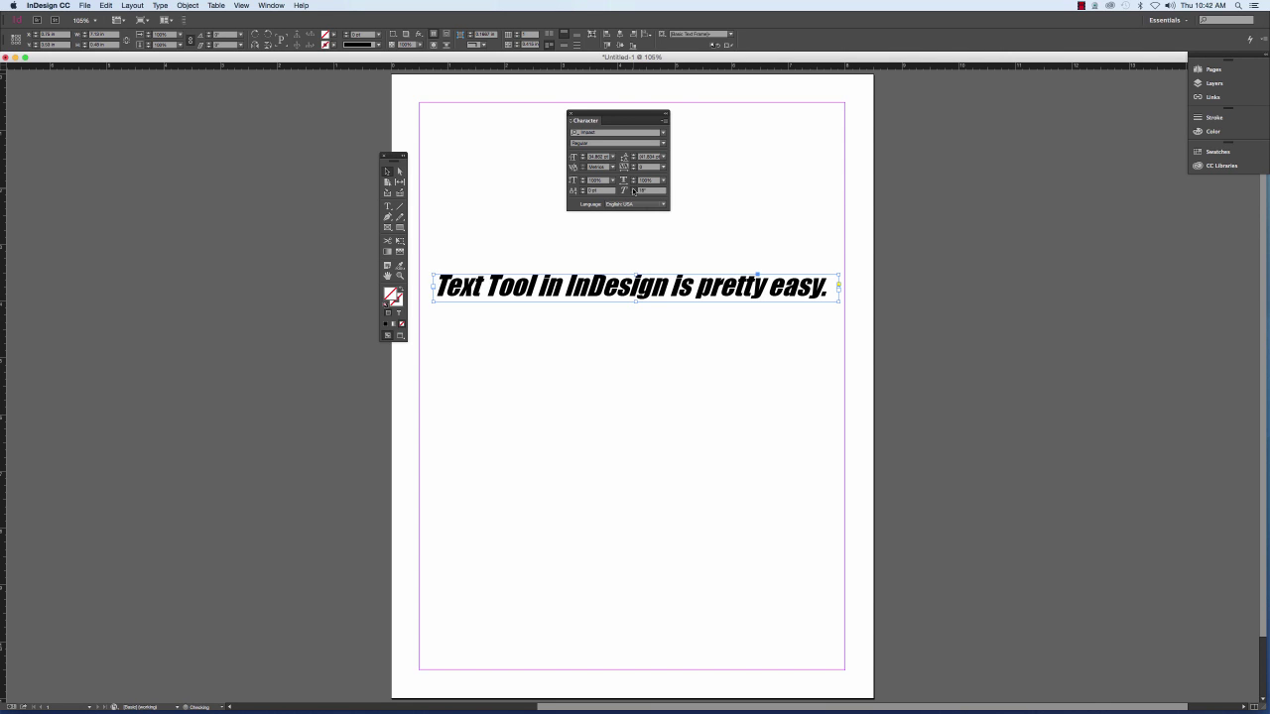
left_click(634, 189)
left_click(634, 189)
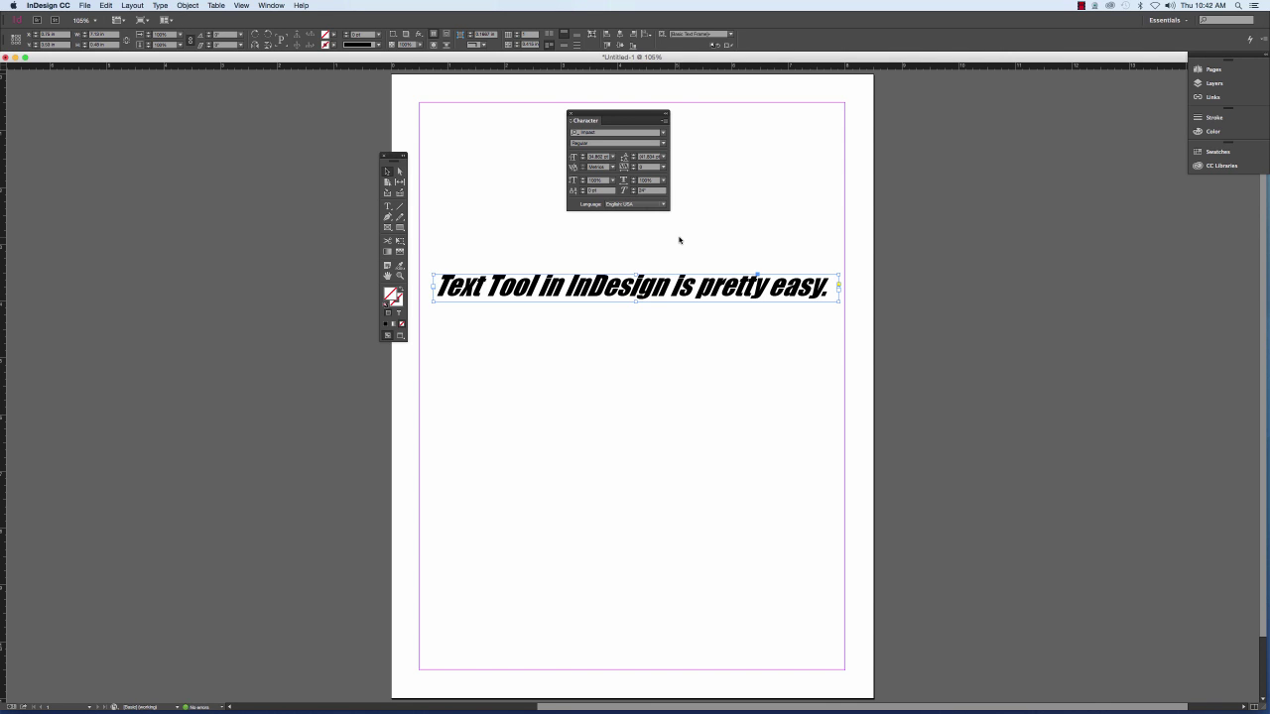
- Set the headline text's skew angle to 0°
left_click(641, 192)
type("0")
key("Return")
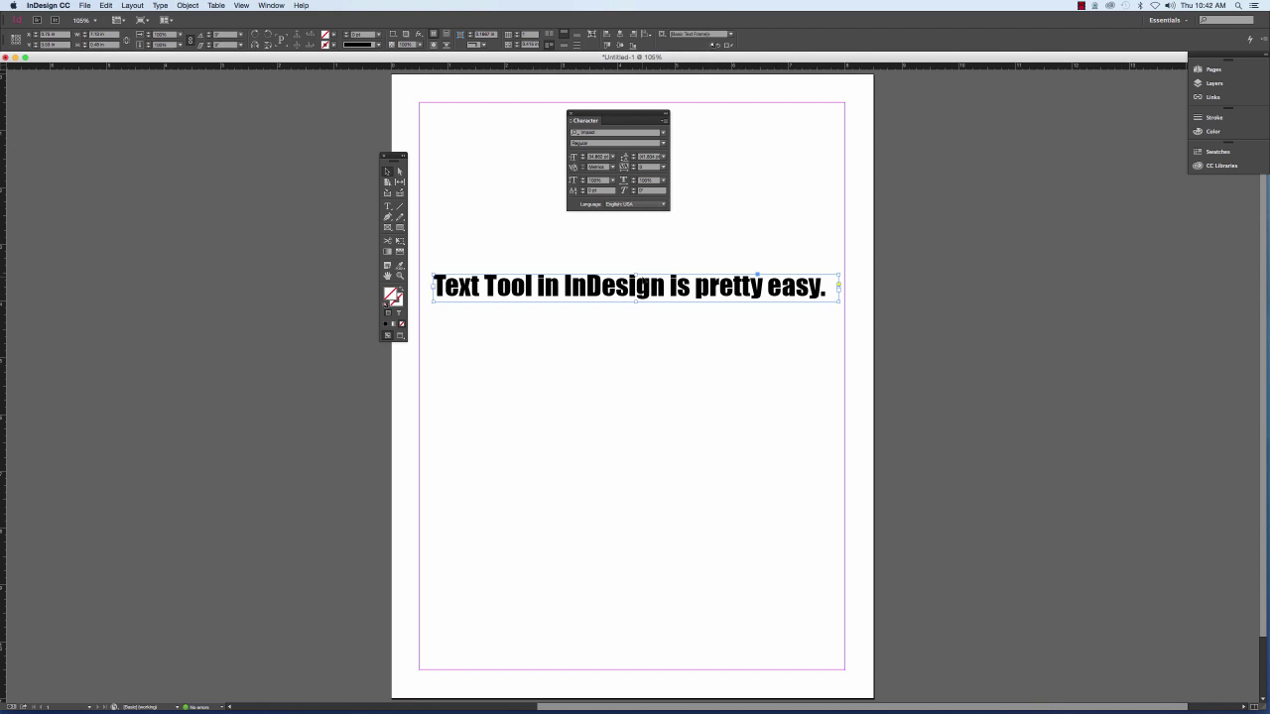
- Apply All Caps to the headline and extend its text frame downward to fit a second line
left_click(665, 122)
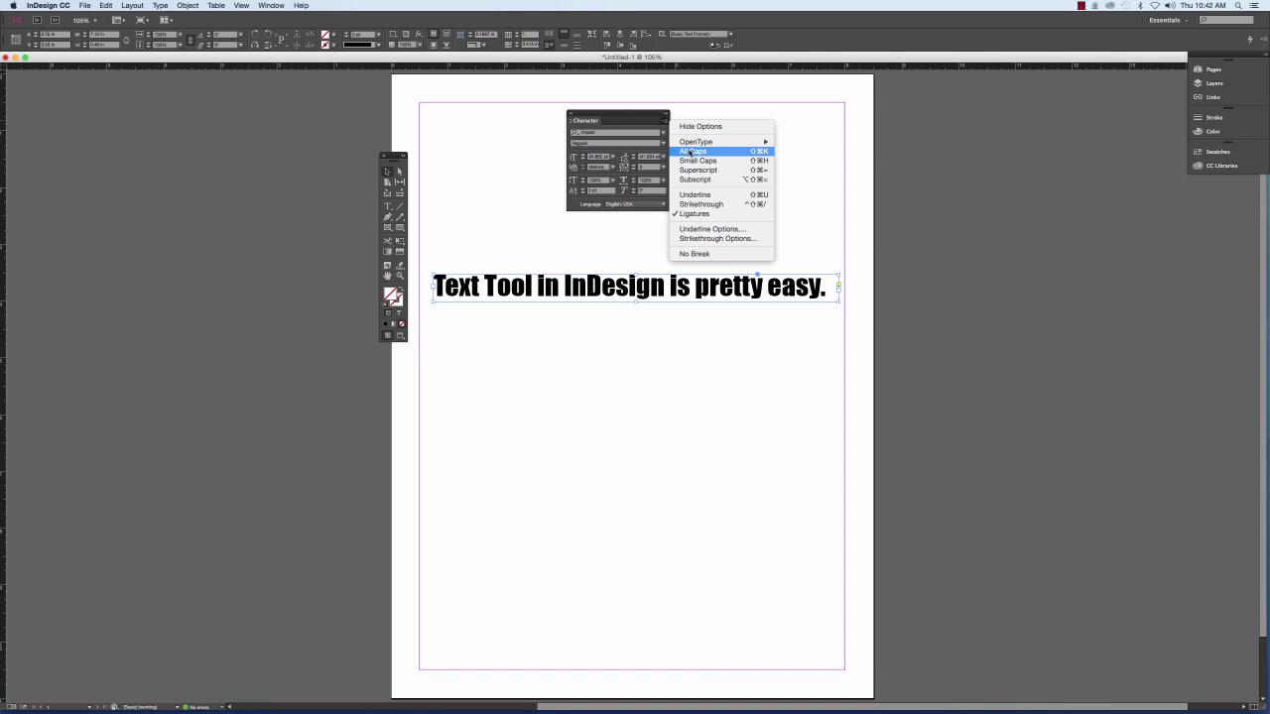
left_click(691, 151)
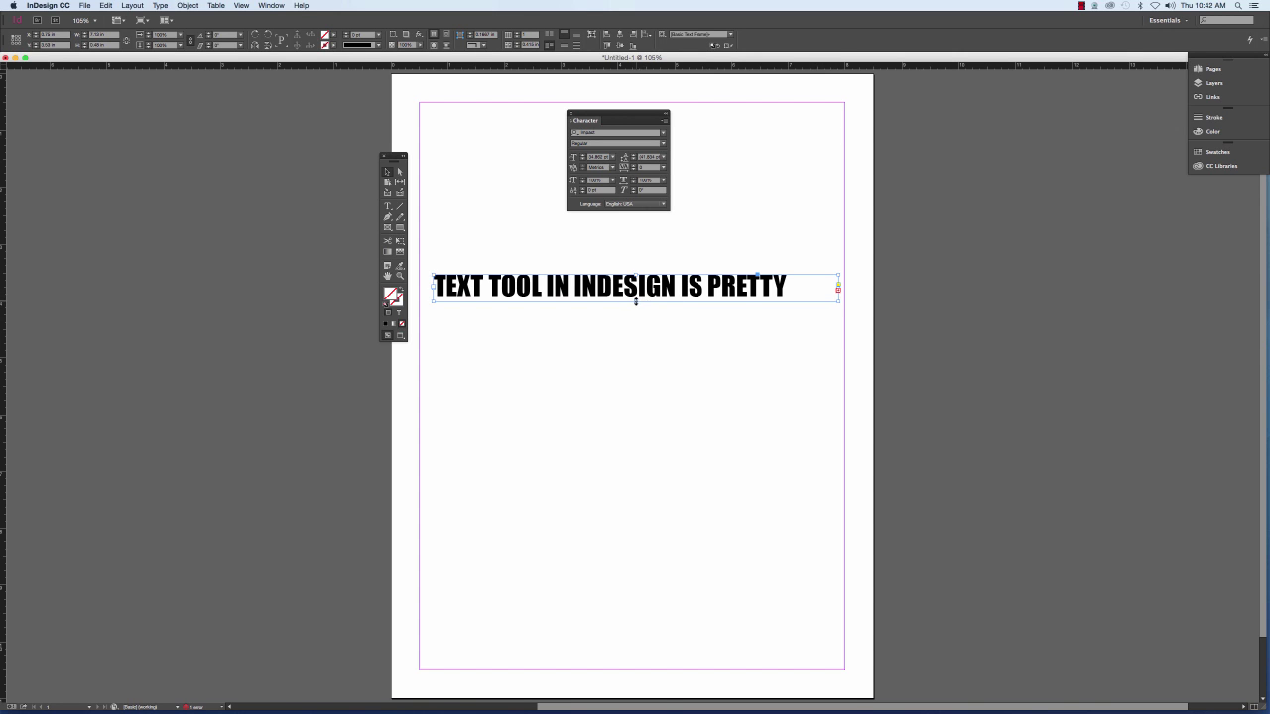
left_click_drag(635, 302, 631, 347)
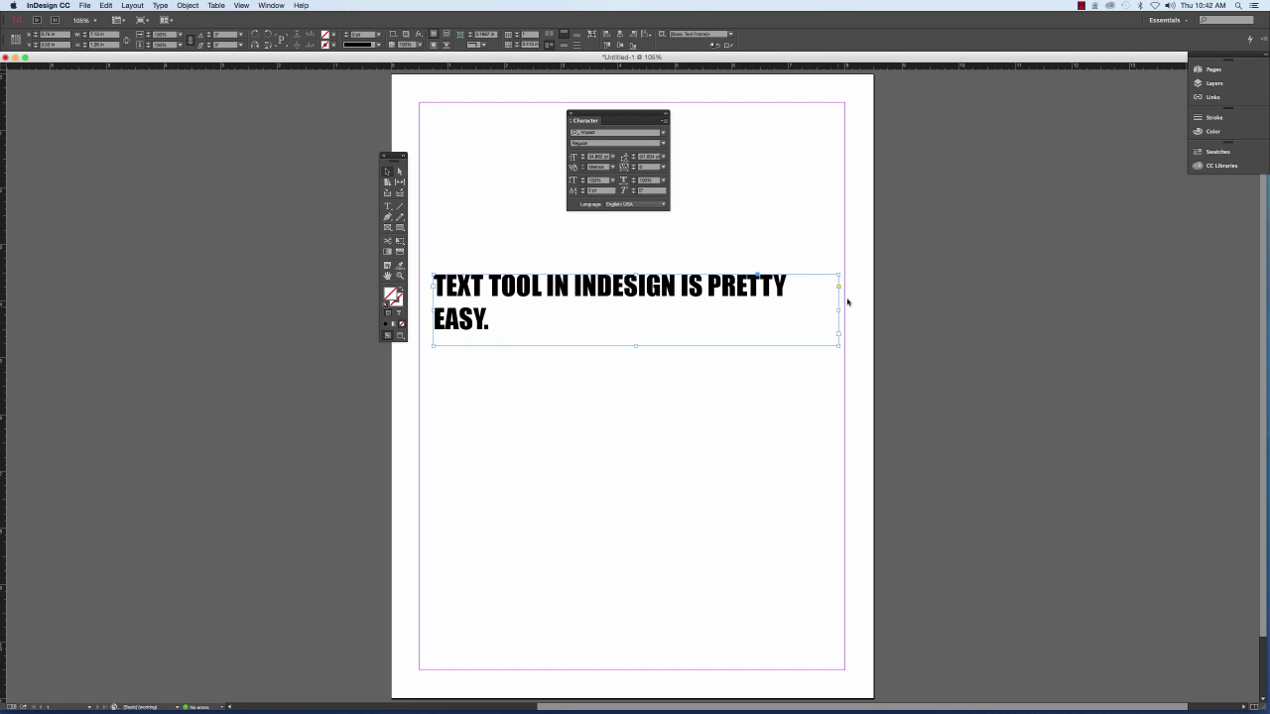
- Apply Small Caps to the headline text
left_click(665, 120)
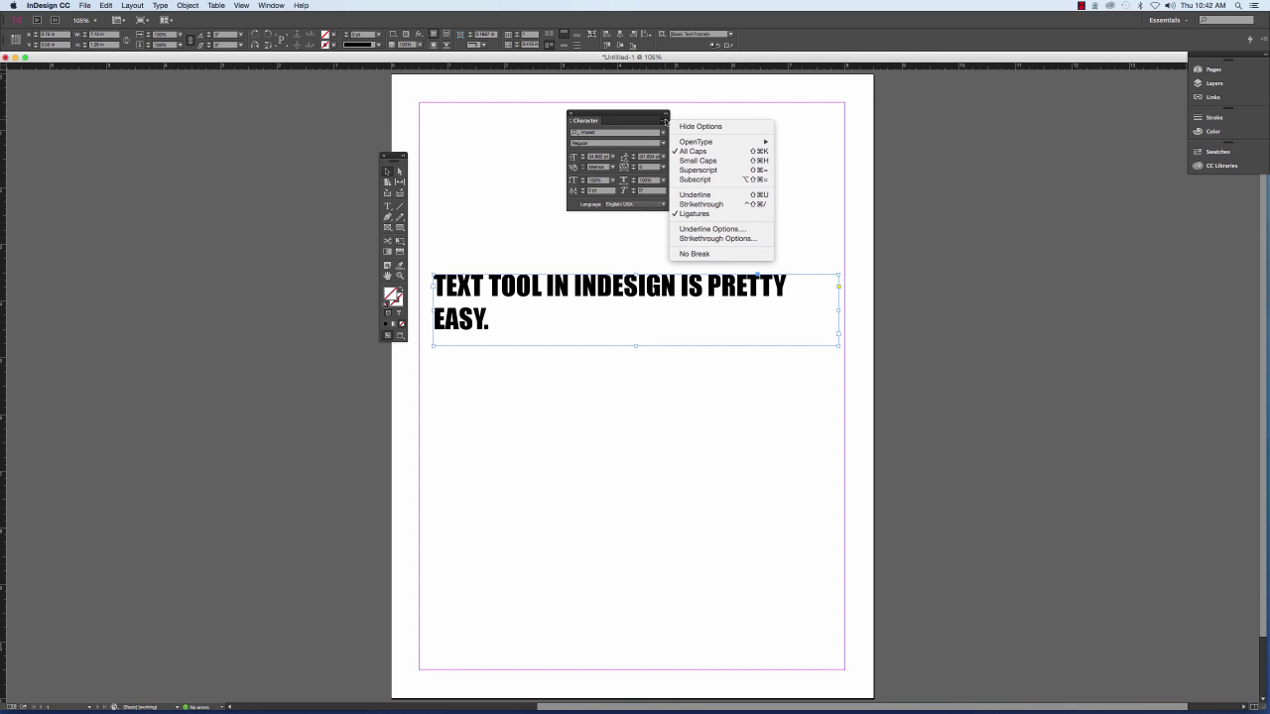
left_click(718, 161)
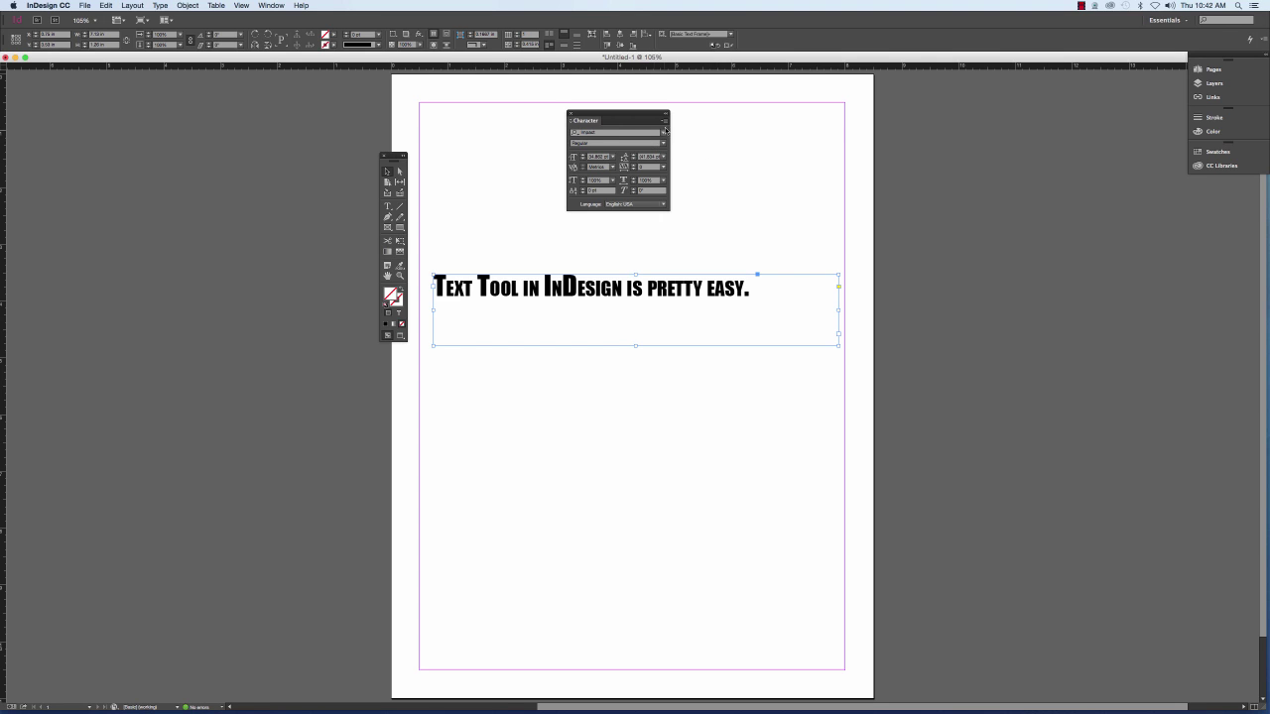
left_click(667, 122)
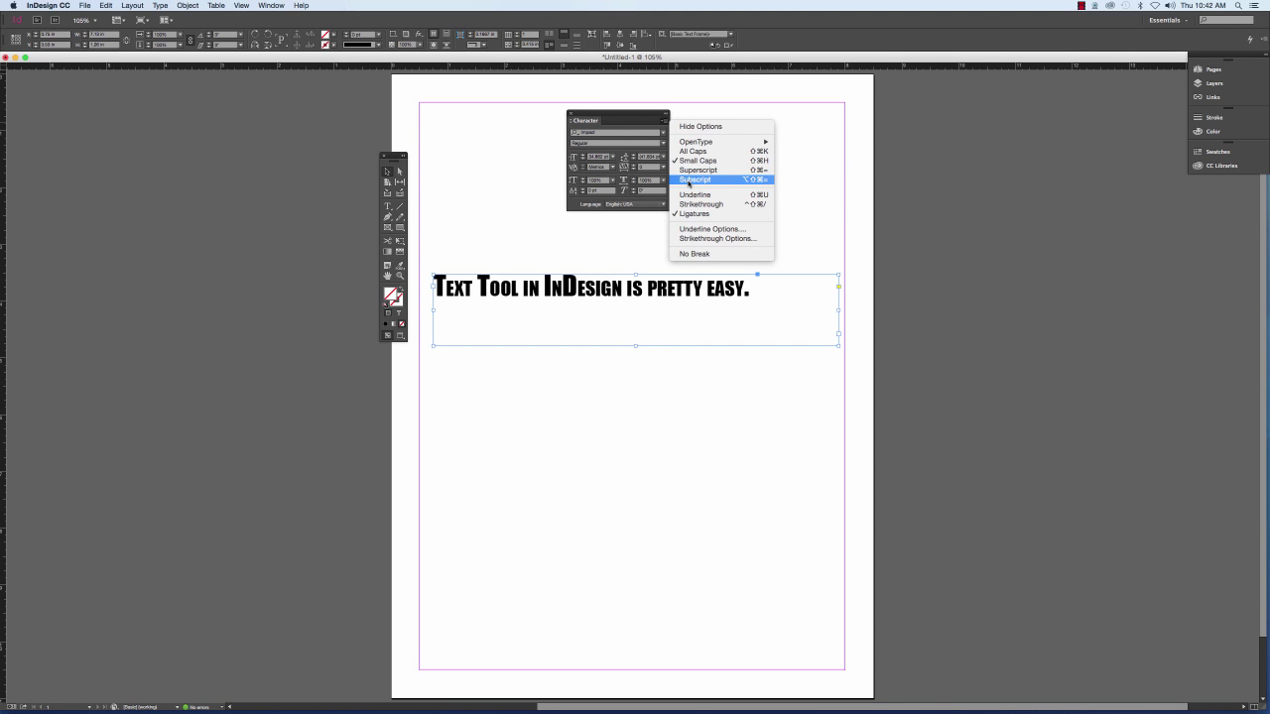
left_click(478, 236)
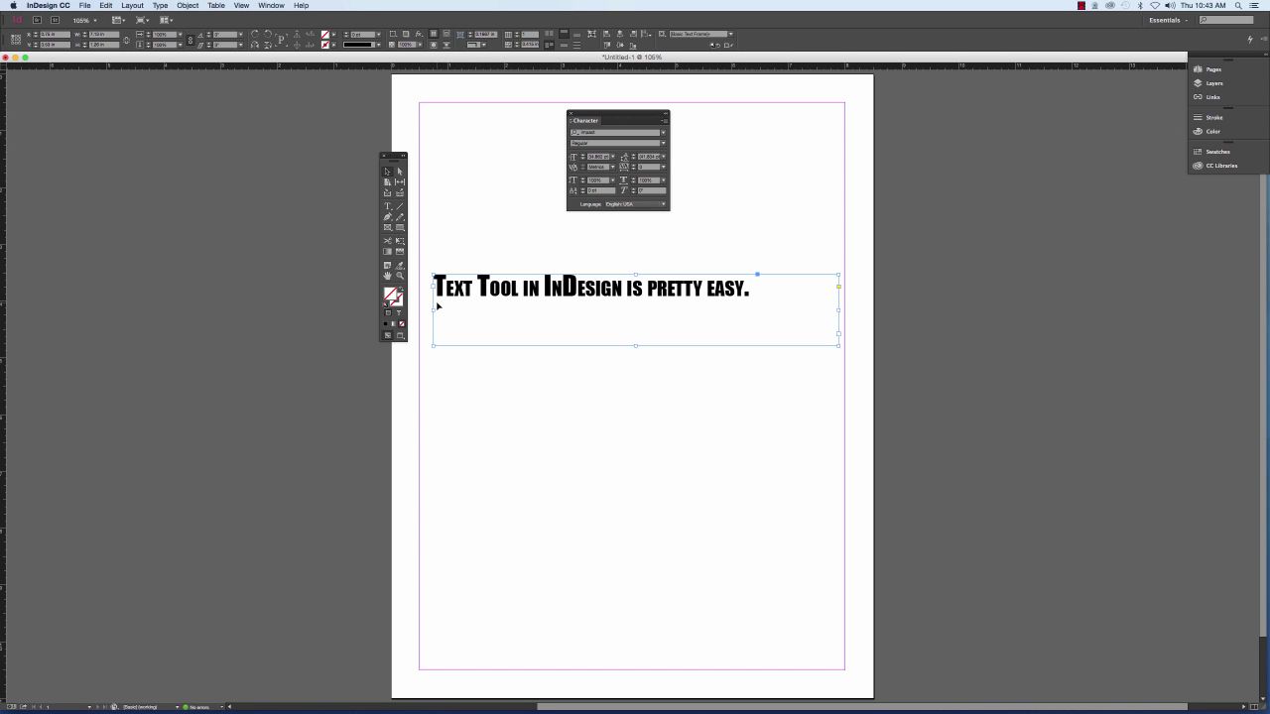
- Select the whole headline with the Type tool, show the Paragraph controls and place them beside the Character controls
left_click(388, 207)
left_click_drag(760, 296, 738, 257)
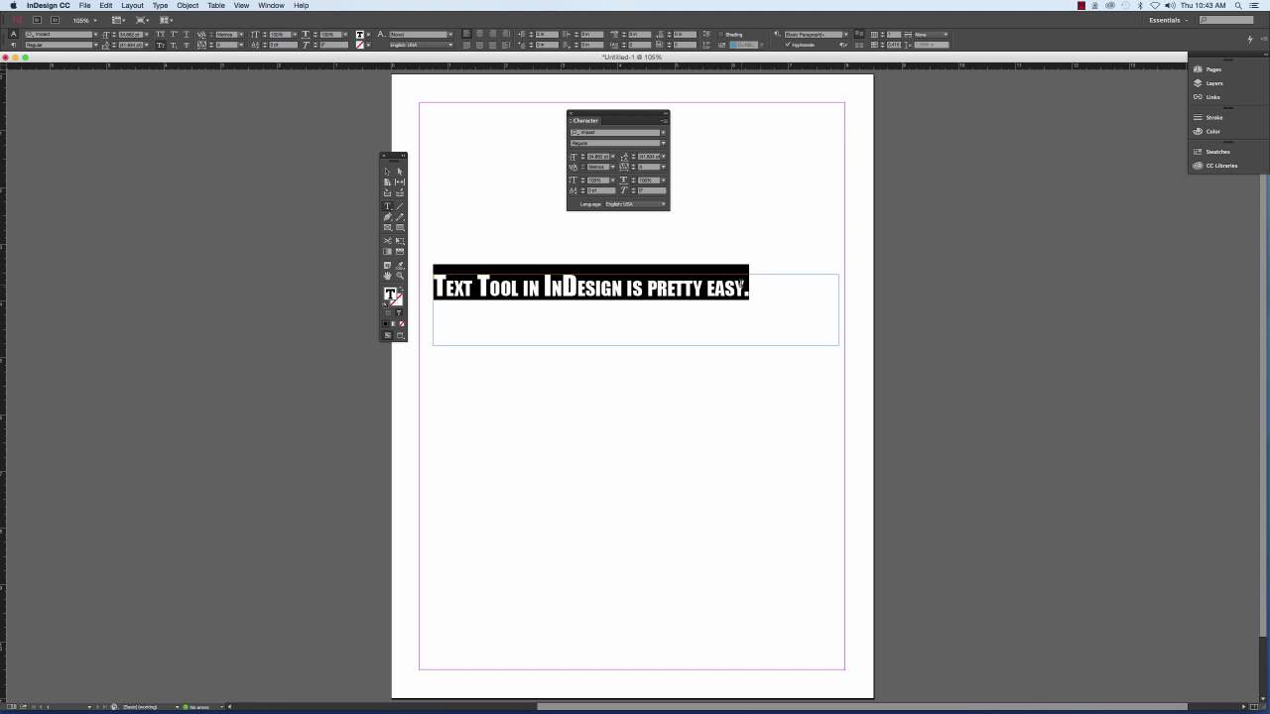
left_click(167, 5)
left_click(183, 60)
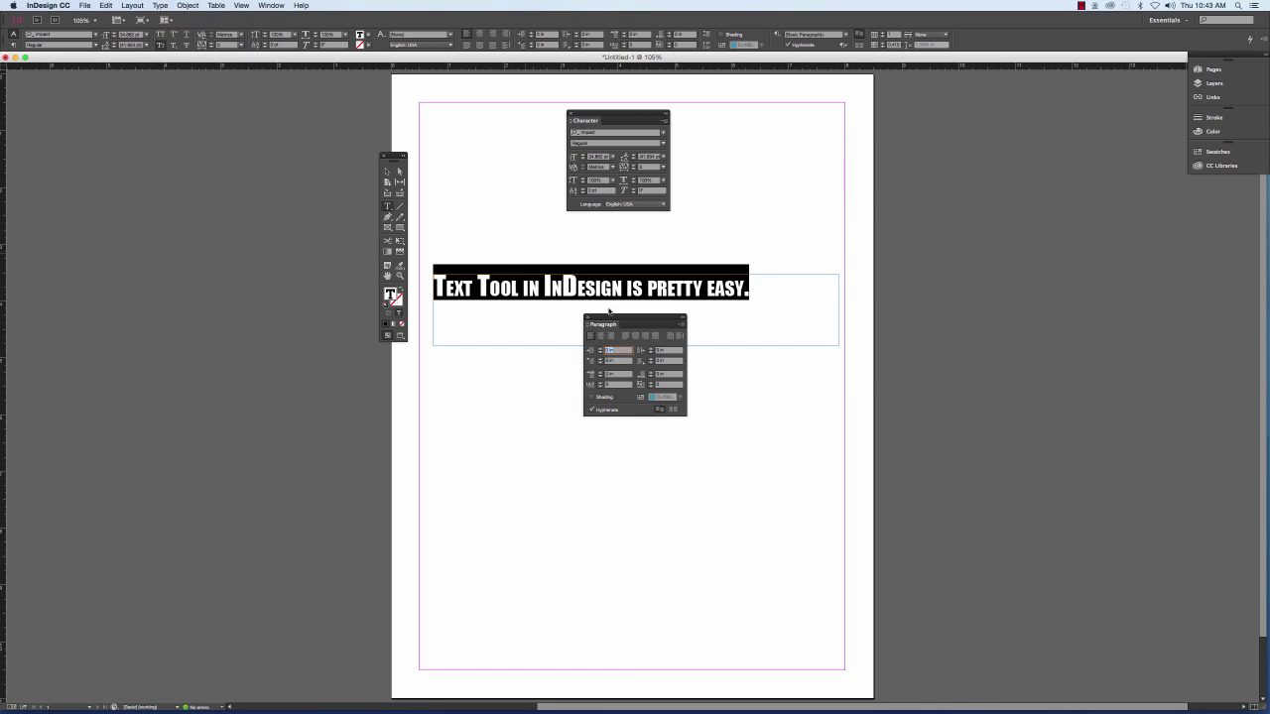
left_click_drag(629, 324, 728, 120)
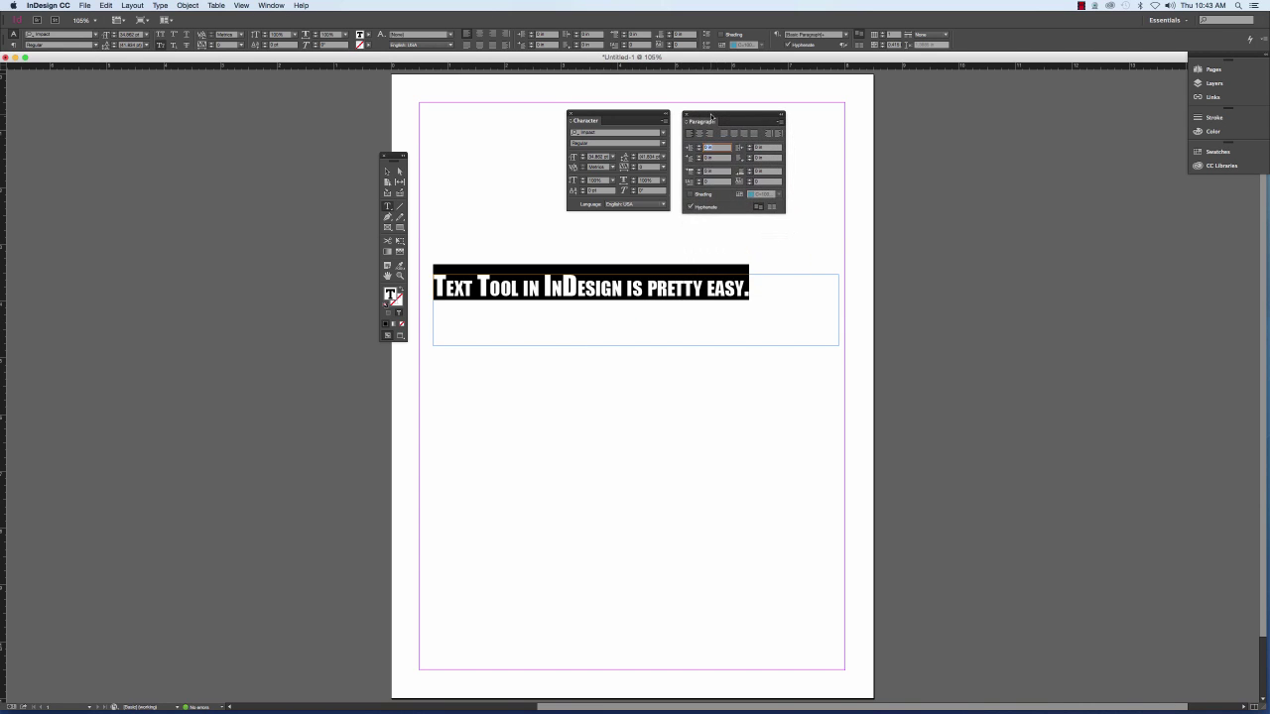
left_click(162, 6)
left_click(505, 127)
- Try centre, right and each of the four justified alignments on the selected headline, ending with full justification
left_click(699, 133)
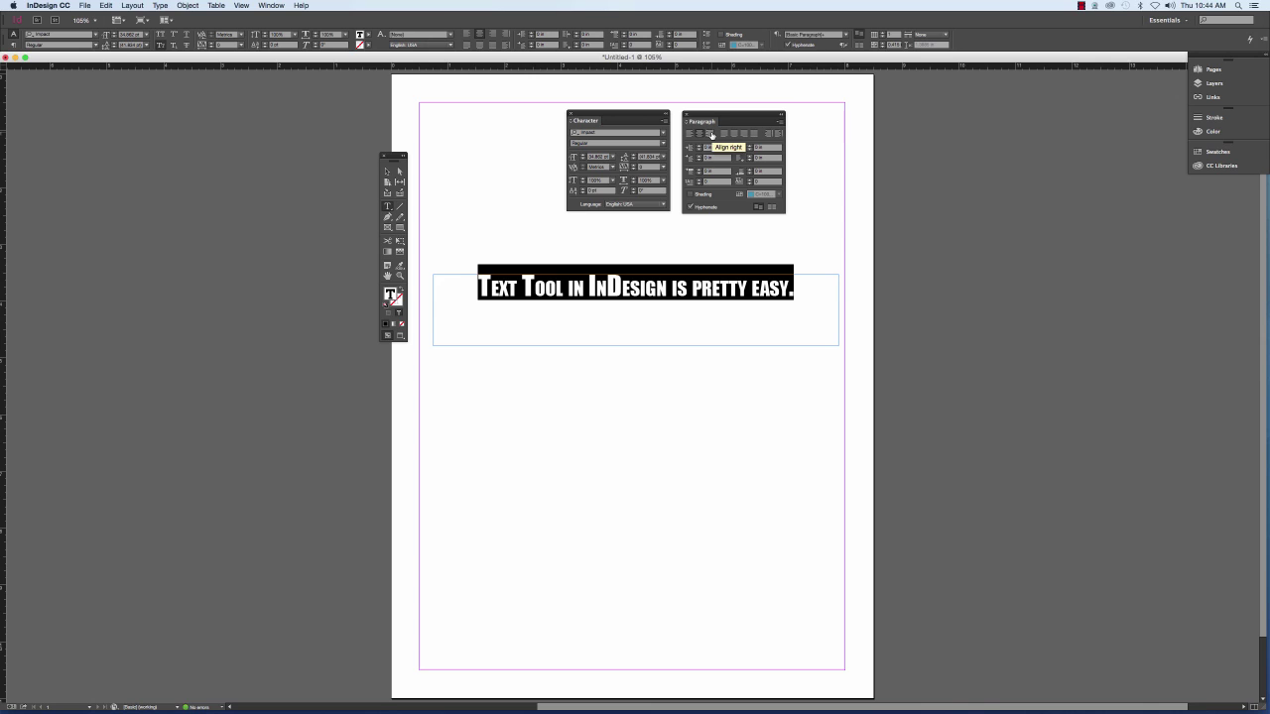
left_click(712, 134)
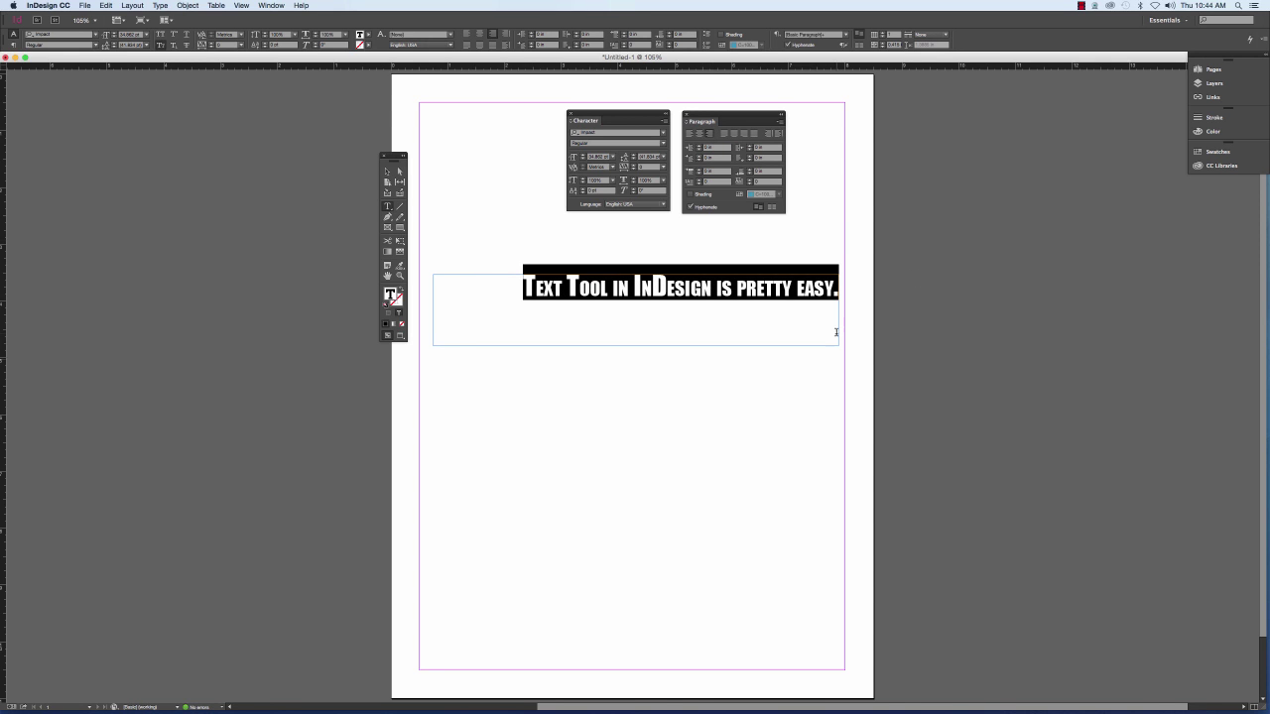
left_click(723, 135)
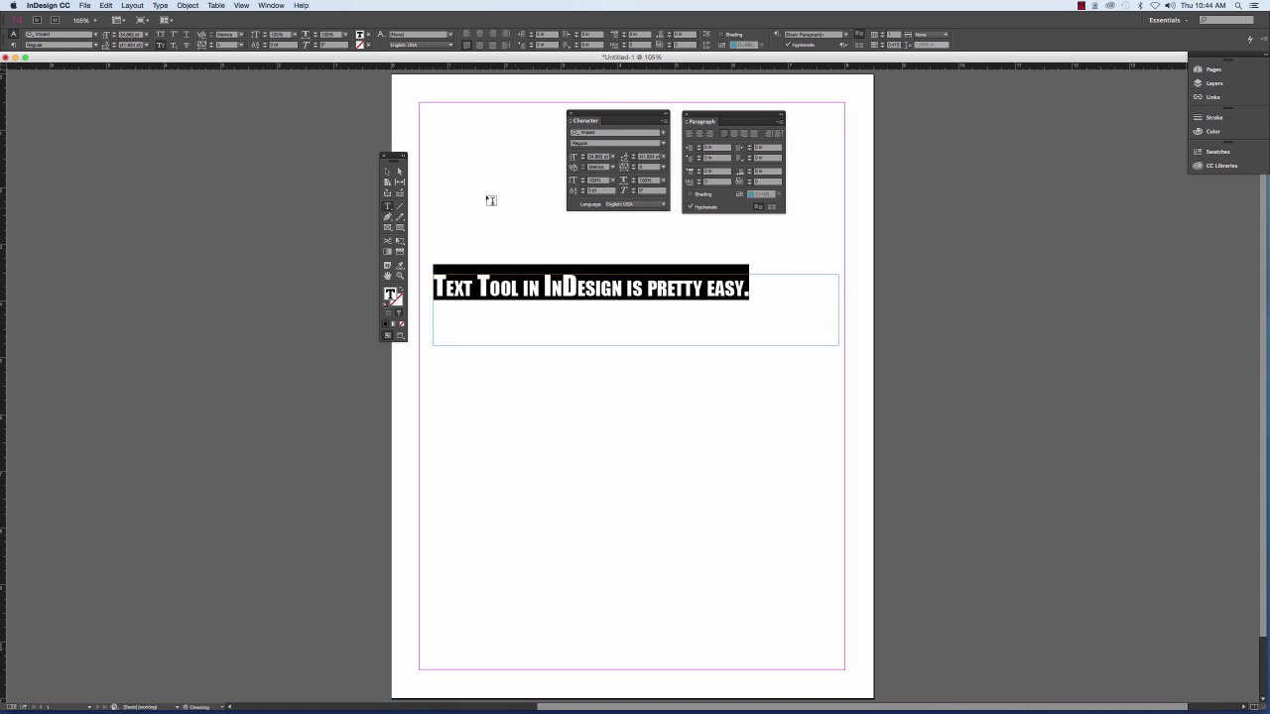
left_click(736, 134)
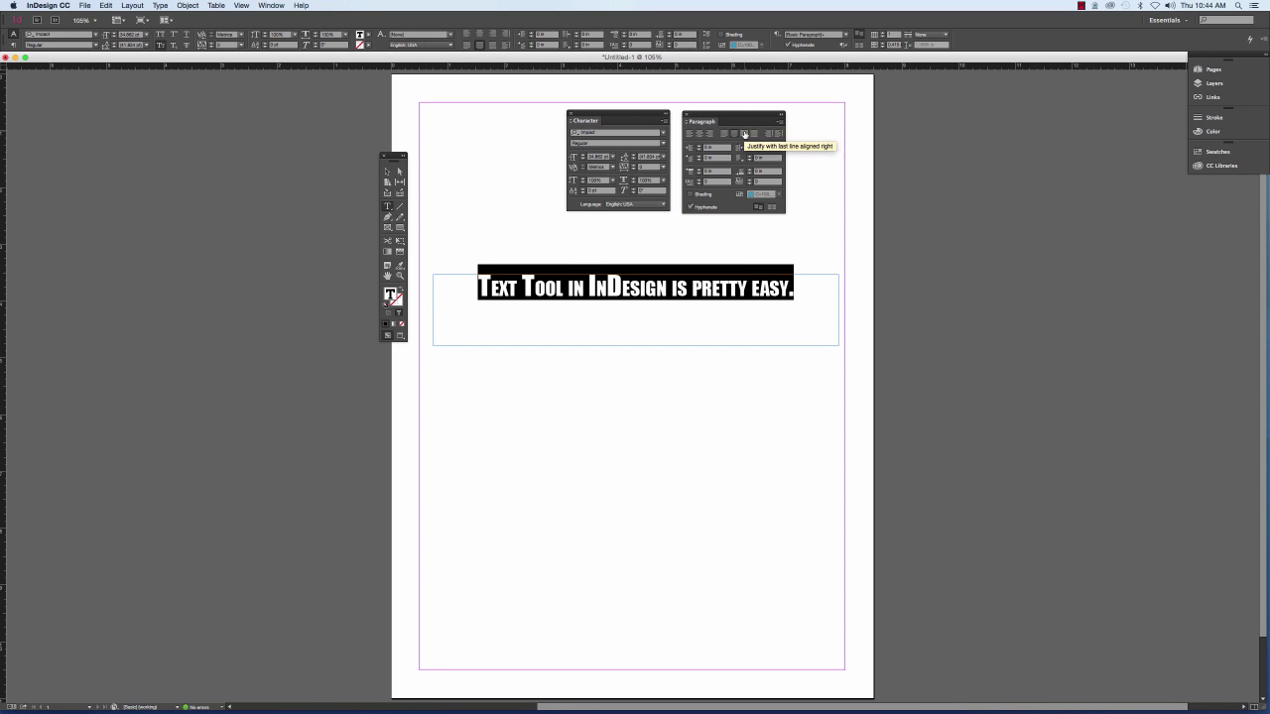
left_click(744, 134)
left_click(753, 134)
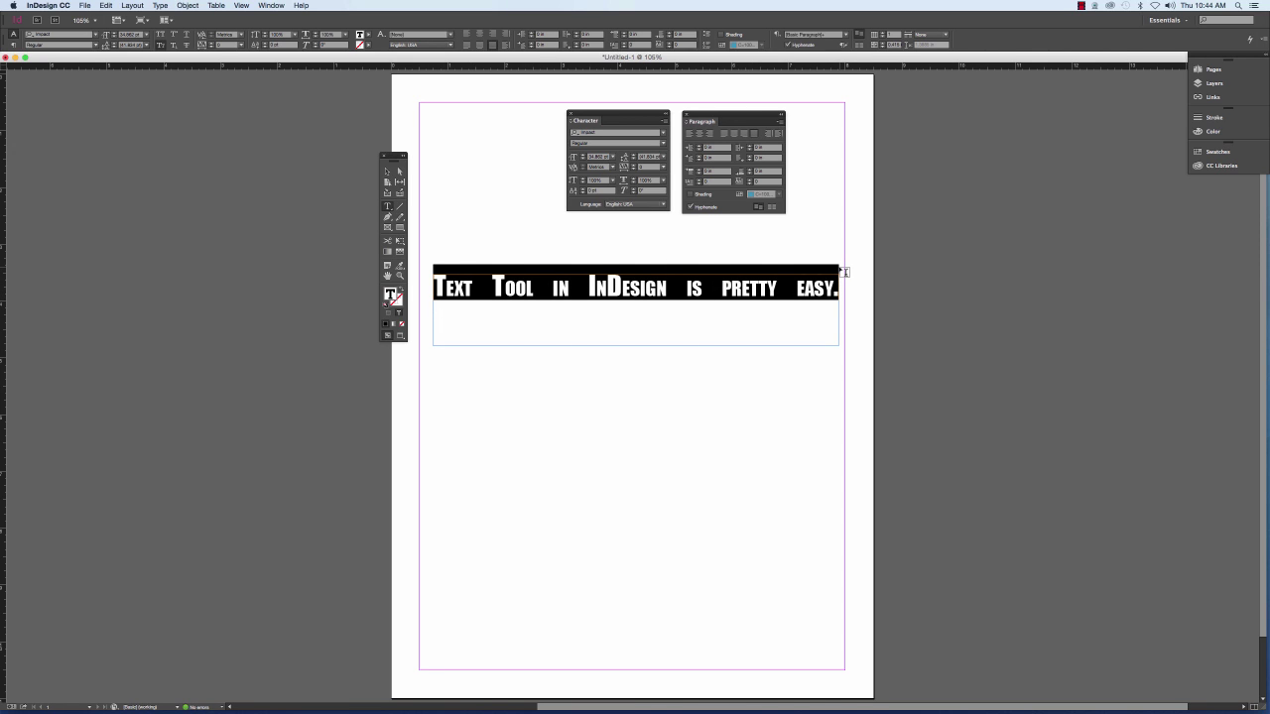
- Align the headline to the left and deselect it with the Selection tool
left_click(692, 134)
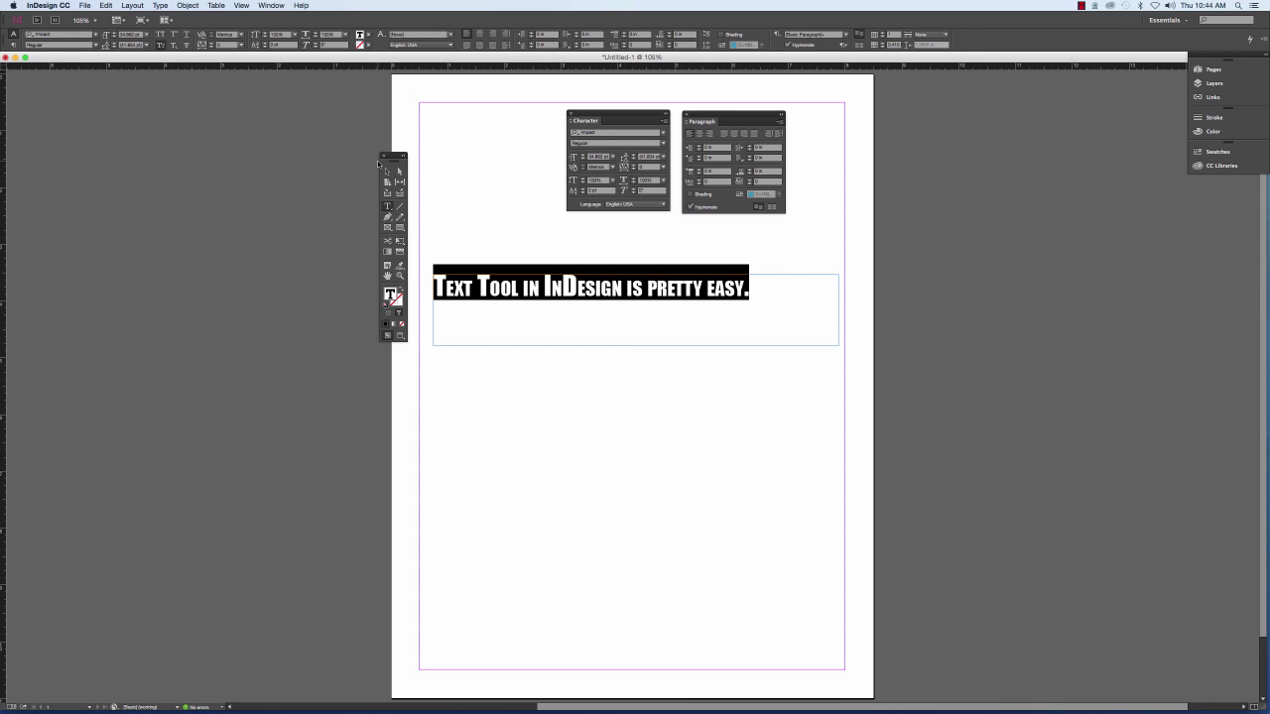
left_click(386, 171)
left_click(459, 163)
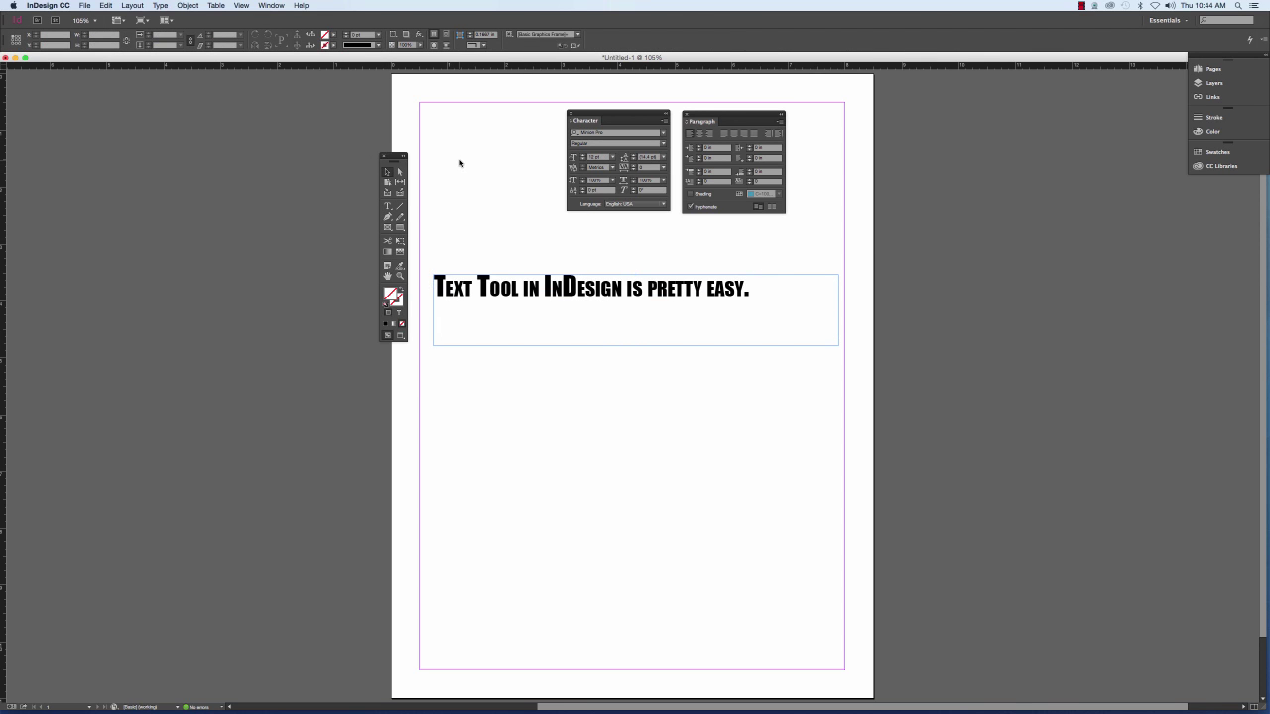